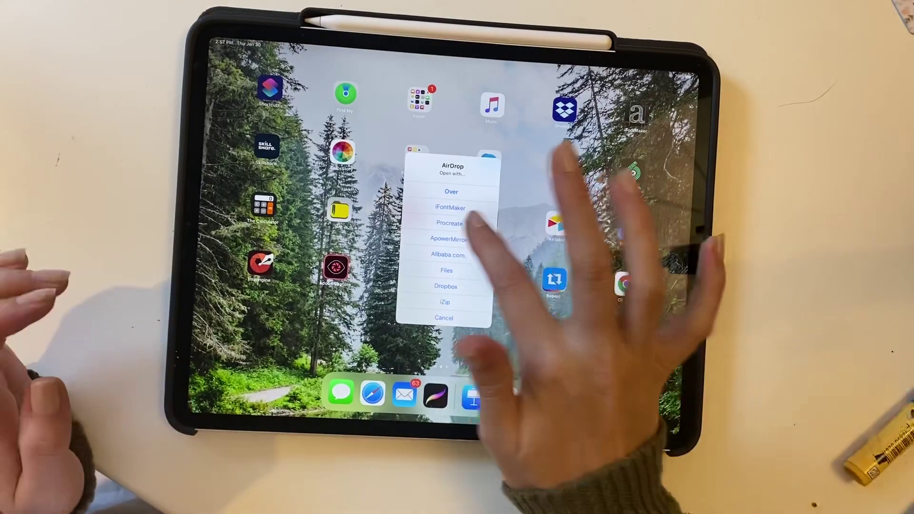
# Open the AirDropped font file in Procreate from the 'Open with' sheet.
pyautogui.click(450, 222)
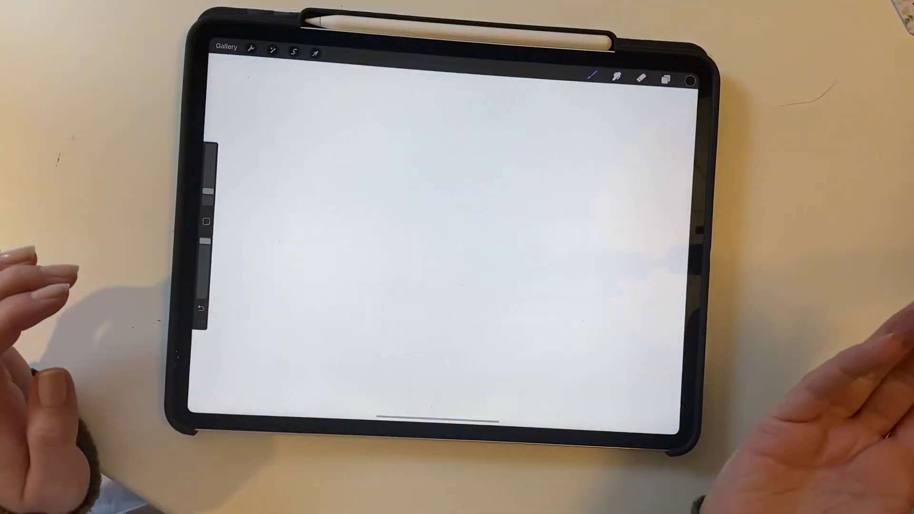
# Add a default 'Text' text box to the canvas from the Actions Add menu.
pyautogui.click(250, 49)
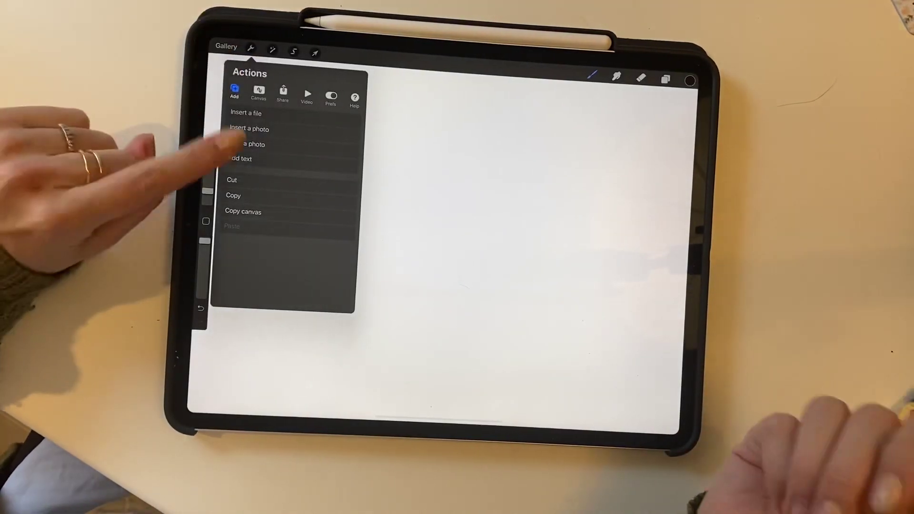
pyautogui.click(240, 160)
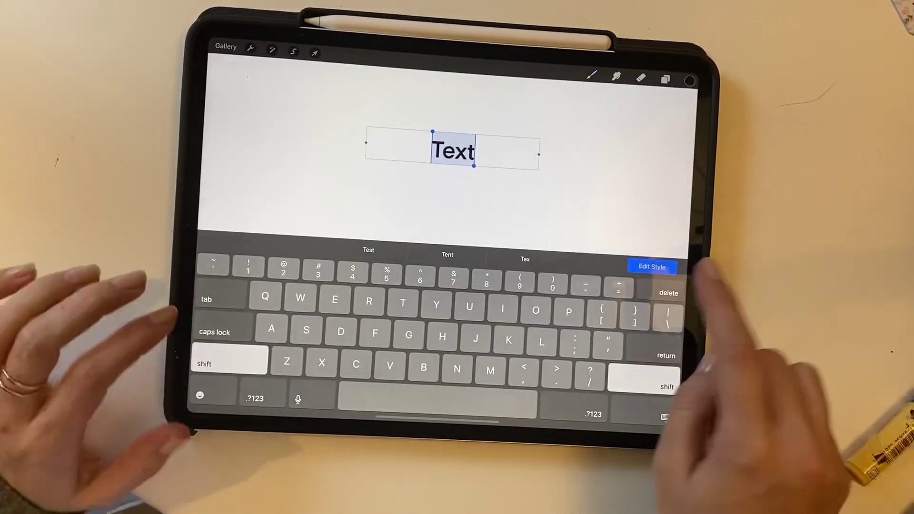
# Apply the imported handwritten script font to 'Text' and commit the edit.
pyautogui.click(648, 332)
pyautogui.scroll(-5, 235, 343)
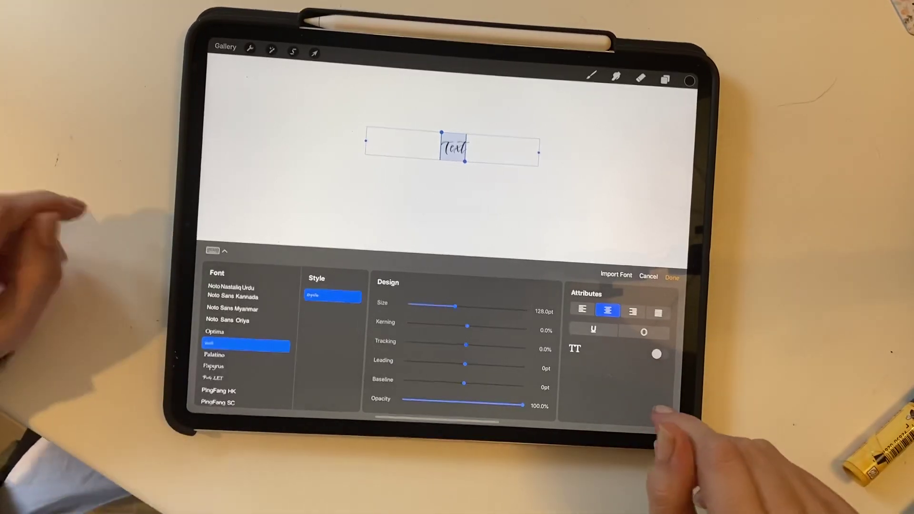
pyautogui.click(671, 276)
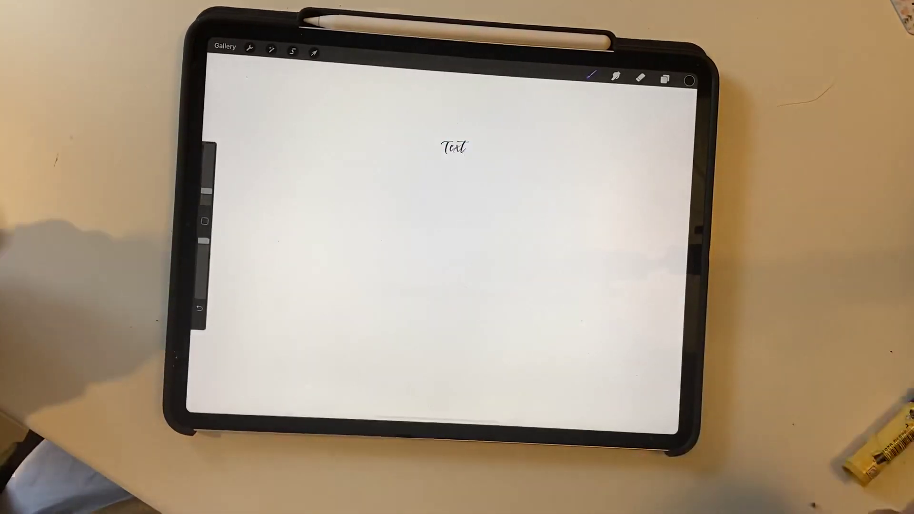